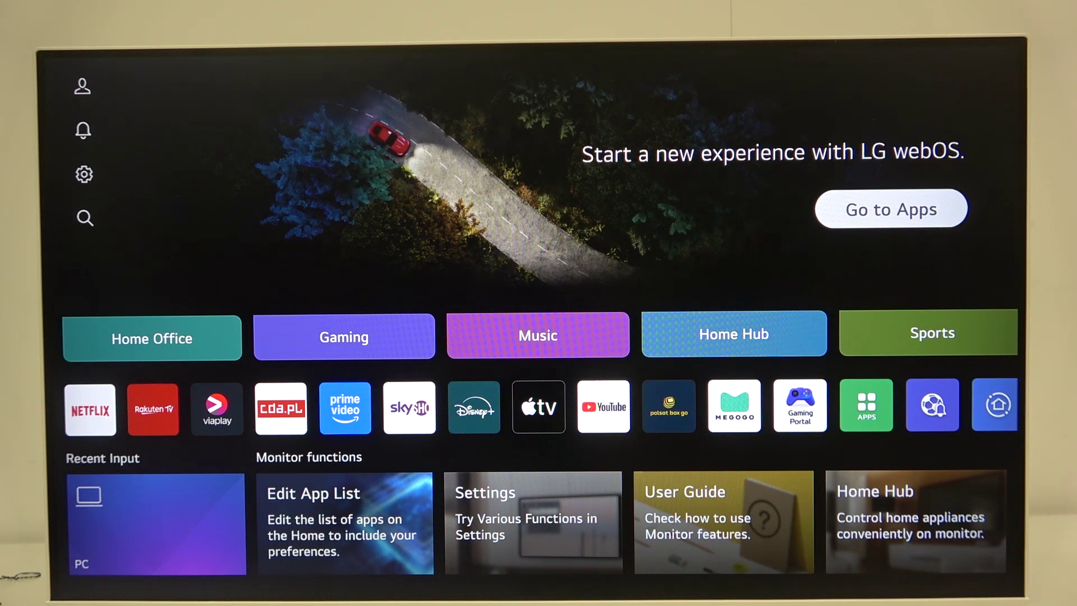
Step: Open the monitor's full settings menu from quick settings, starting at Picture
key("Left")
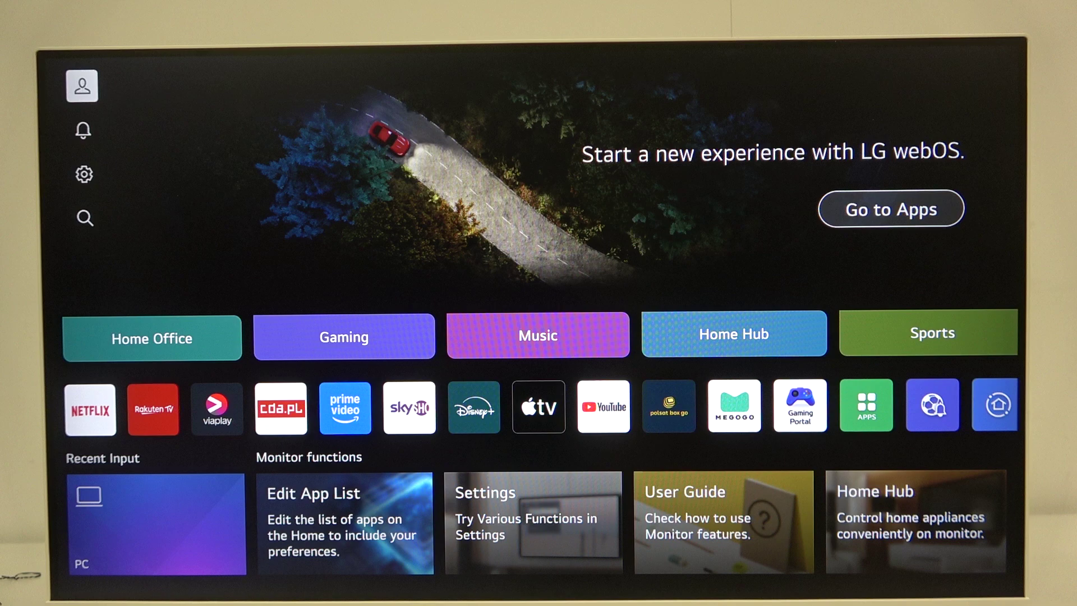
key("Down")
key("Down")
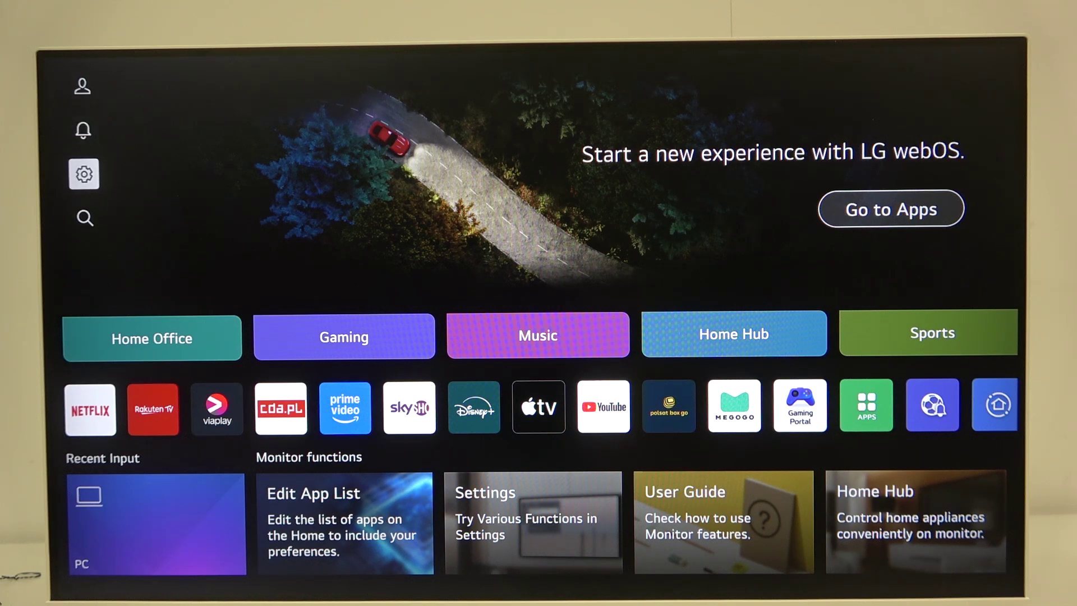
key("Return")
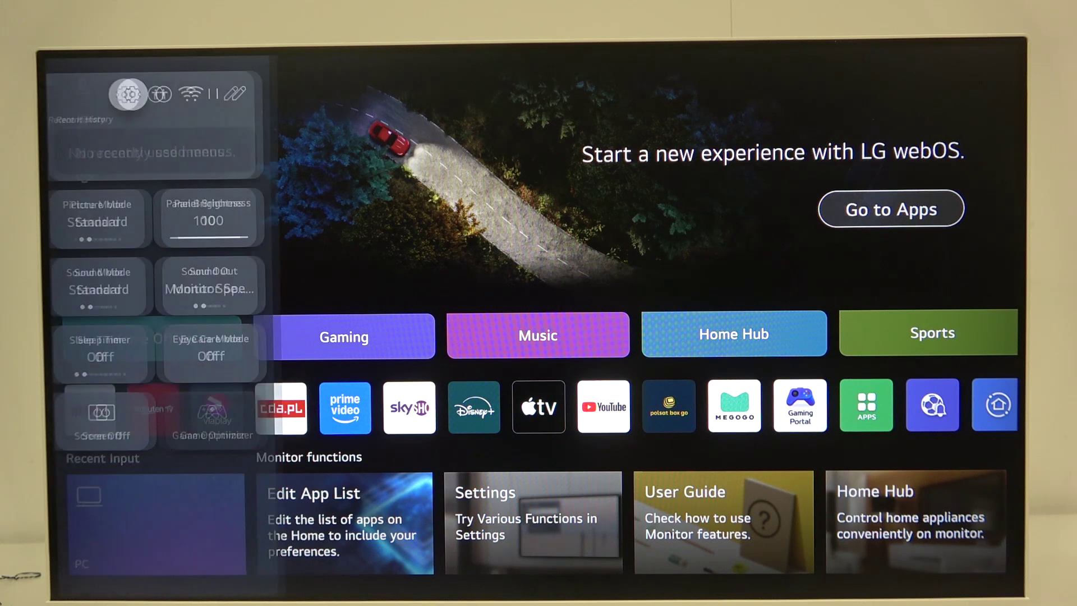
key("Escape")
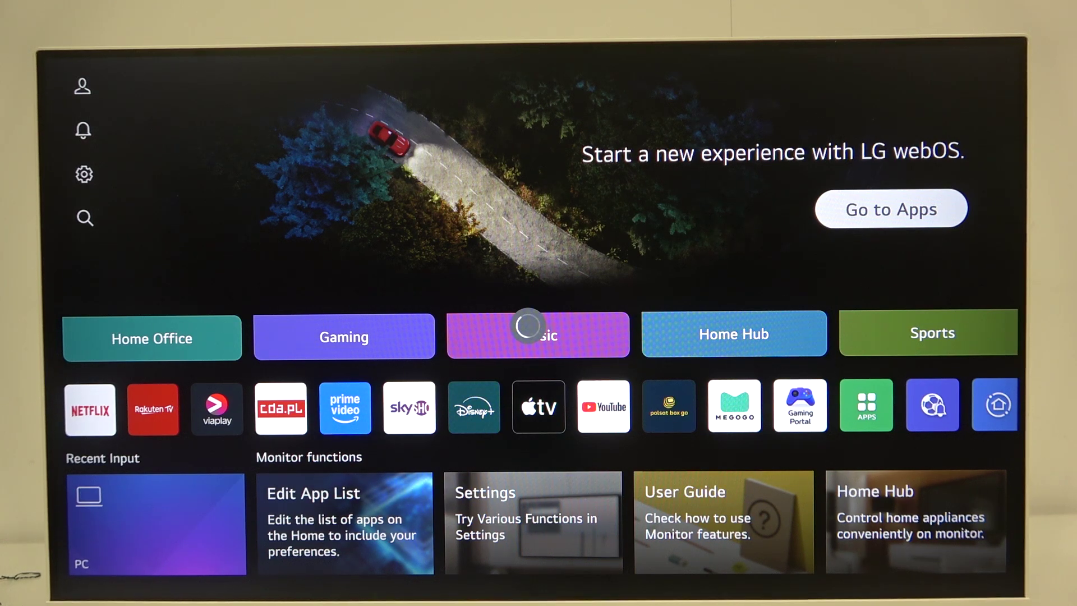
key("Return")
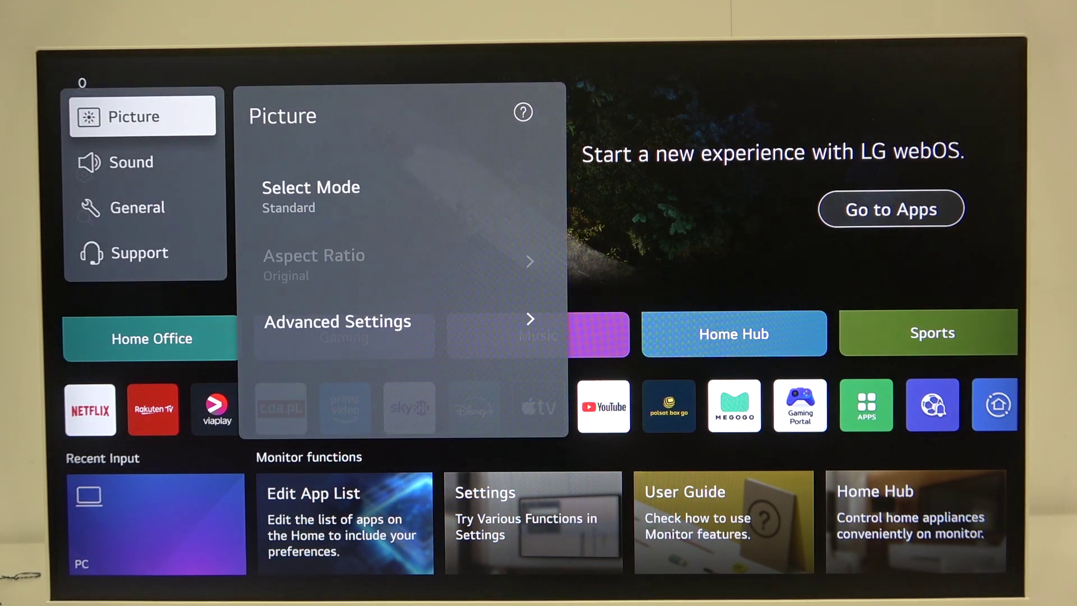
Step: Move to the Support category and step down its options toward IP Control Settings
key("Down")
key("Down")
key("Down")
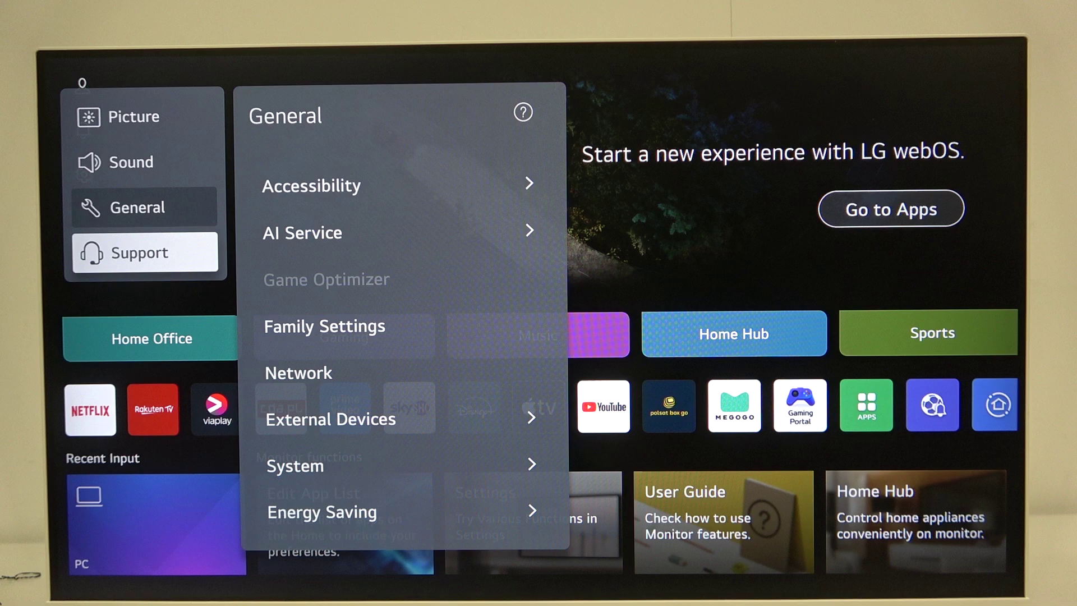
key("Right")
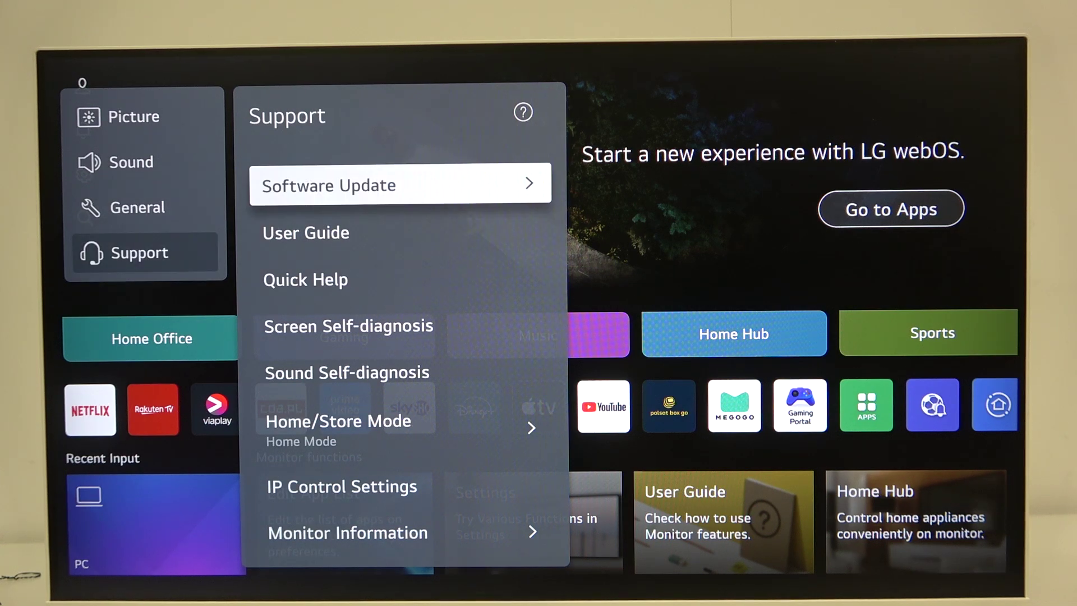
key("Down")
key("Down")
key("Down")
key("Down")
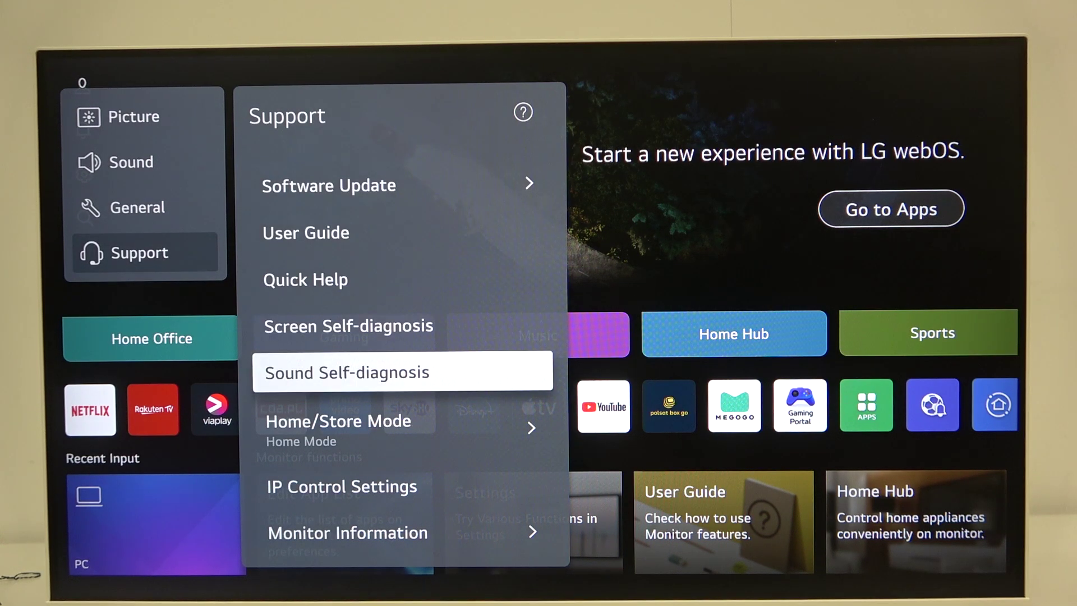
key("Down")
key("Down")
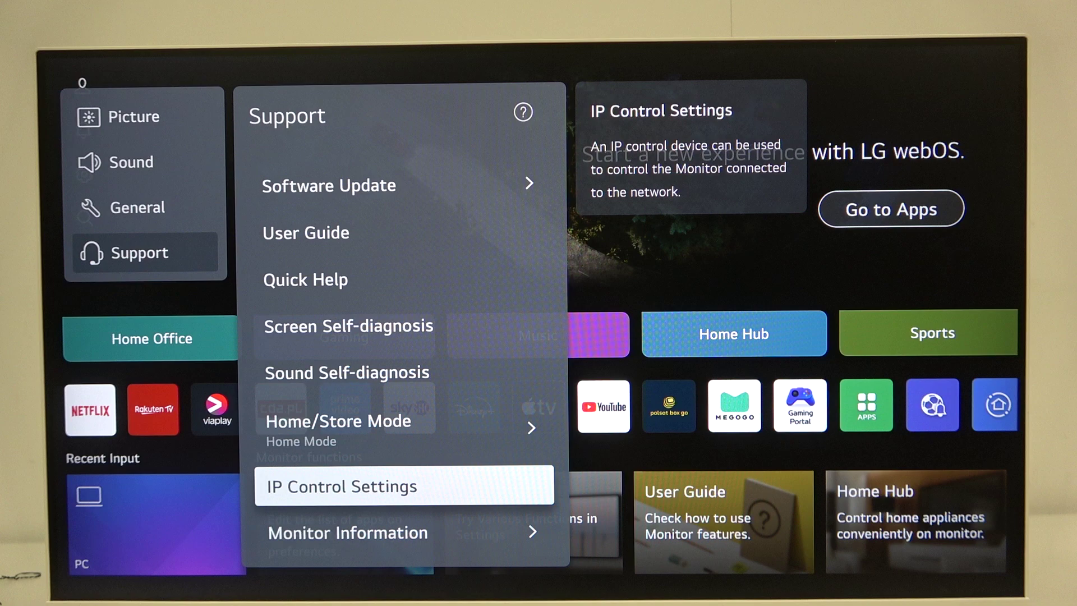
Step: Enter IP Control Settings and move past Device Name, MAC Address and Network IP Information to Network IP Control
key("Escape")
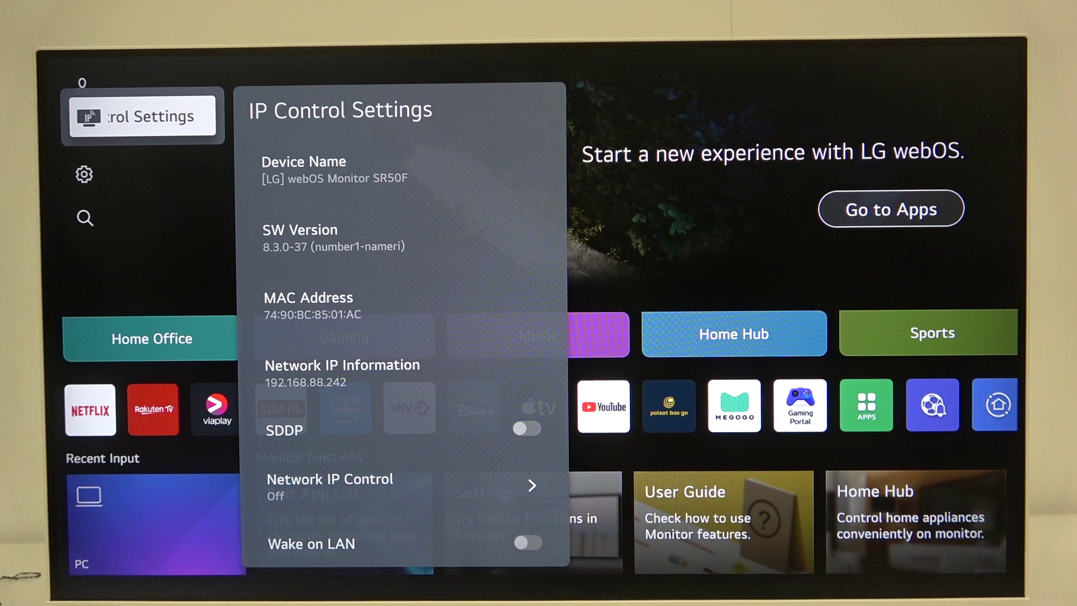
key("Right")
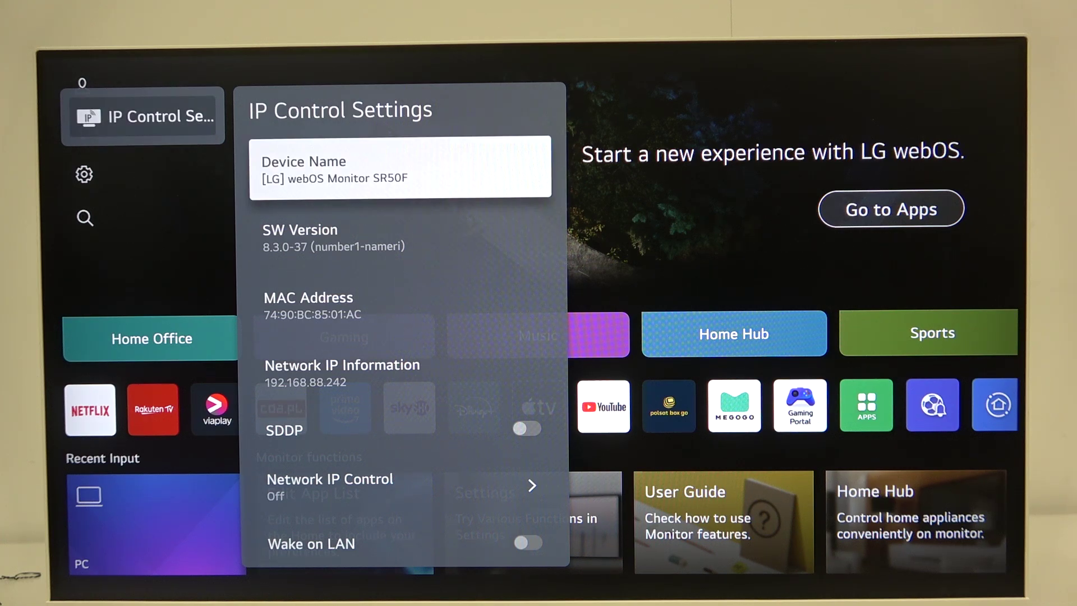
key("Down")
key("Down")
key("Down")
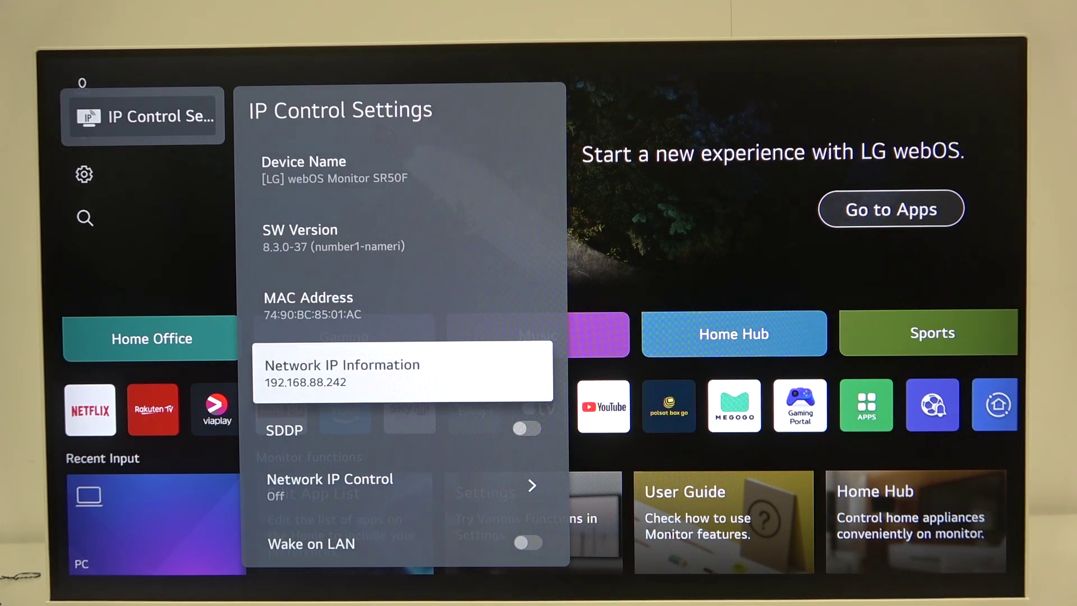
key("Down")
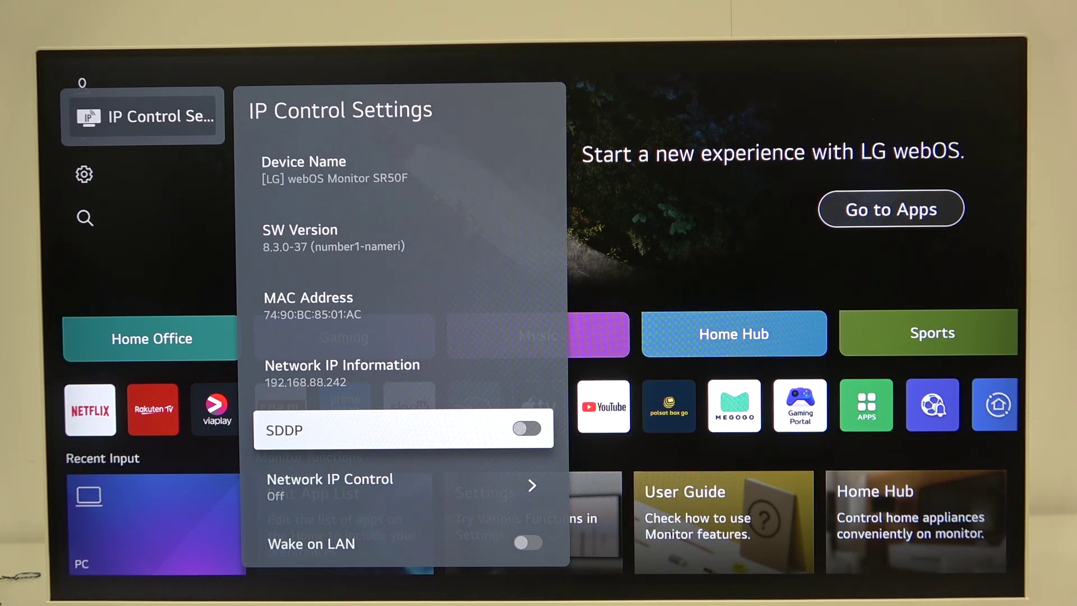
key("Down")
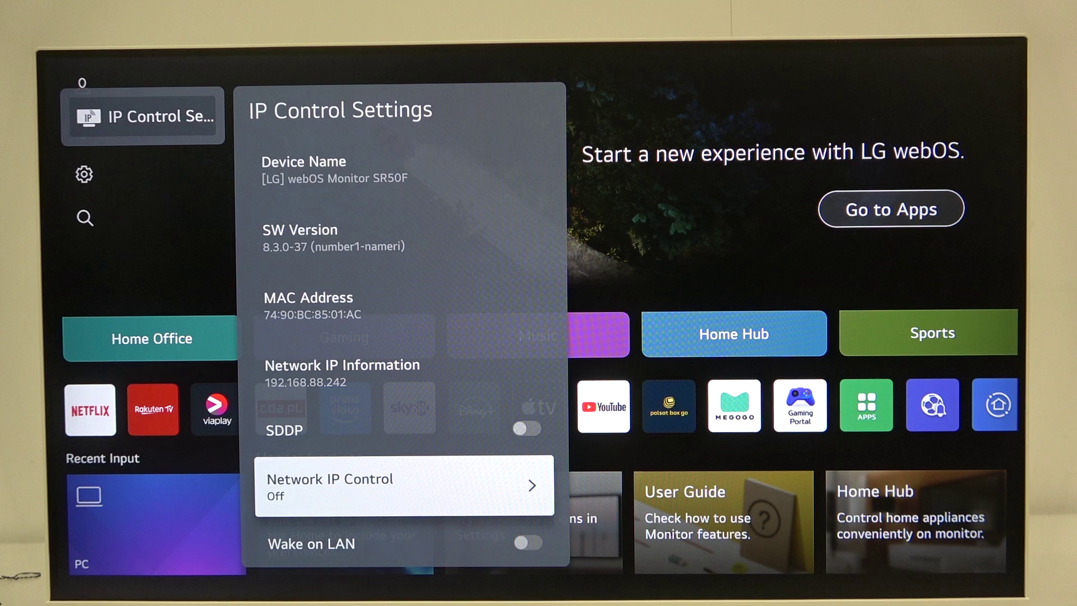
key("Return")
key("Up")
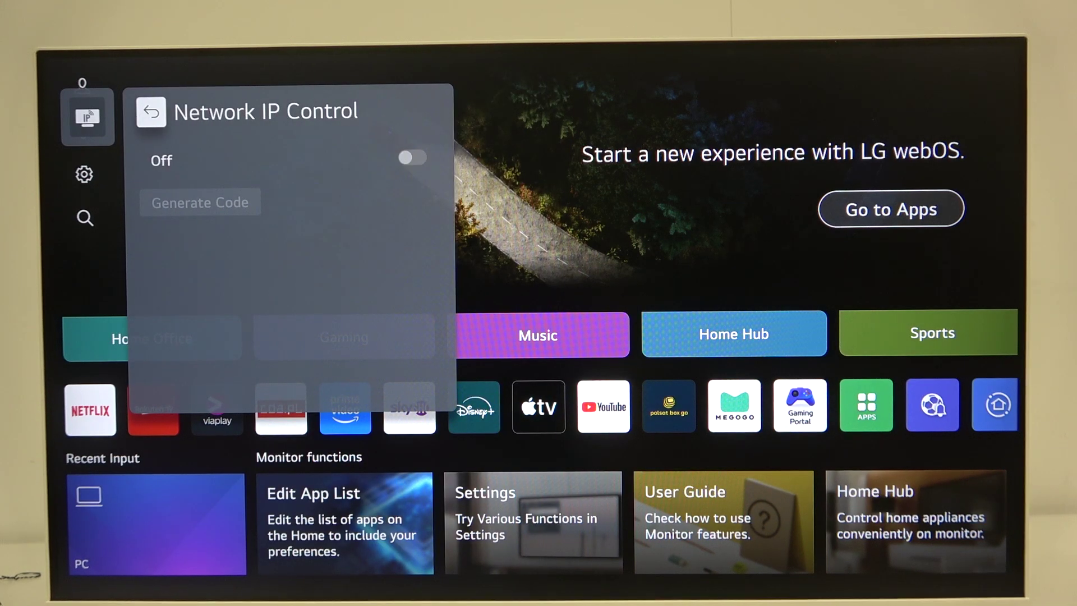
key("Return")
key("Down")
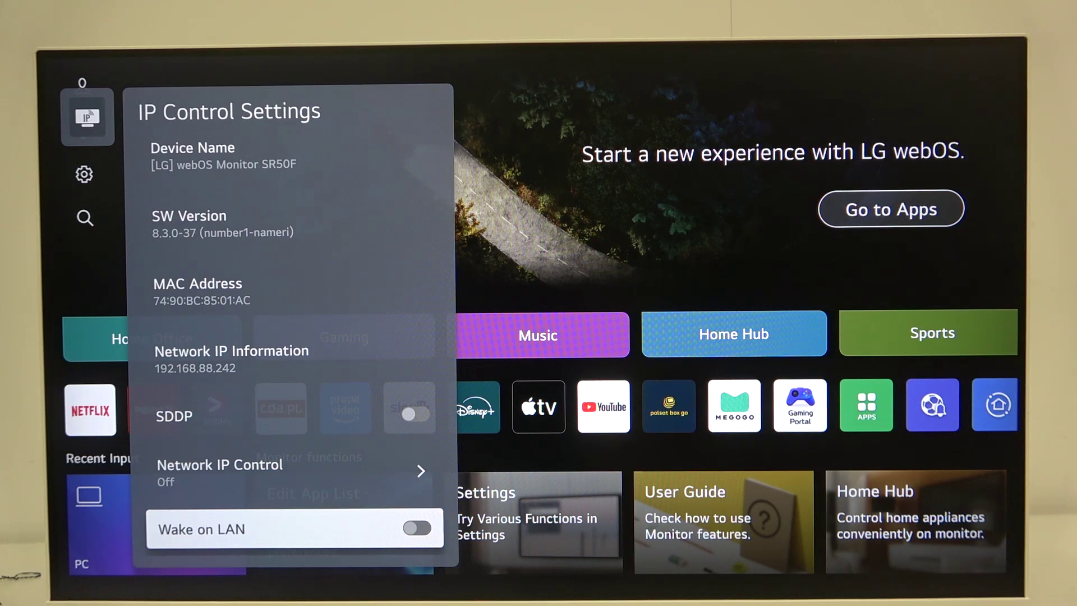
key("Up")
key("Up")
key("Up")
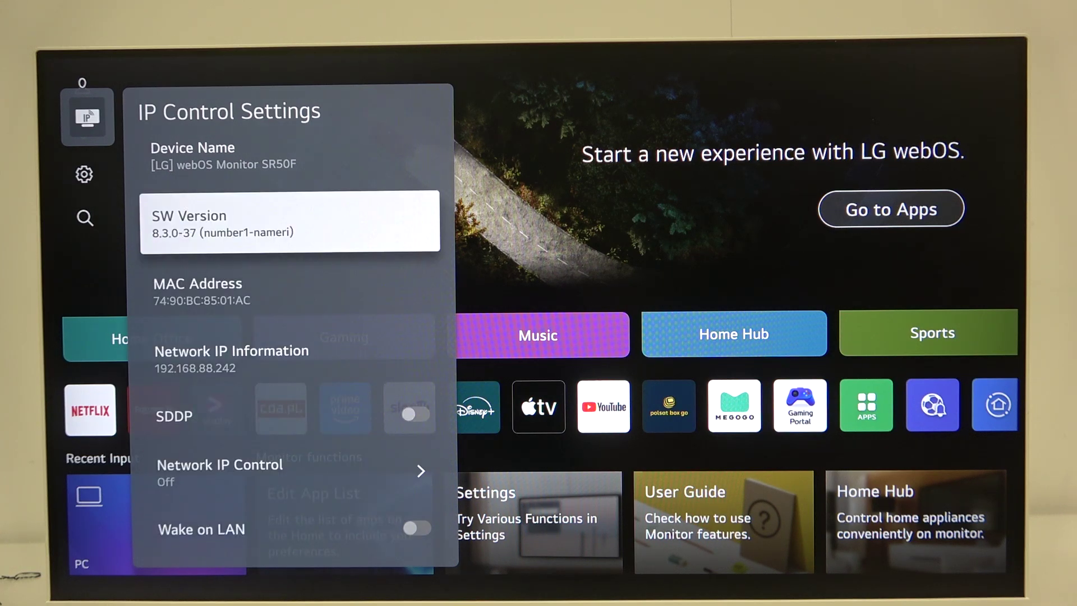